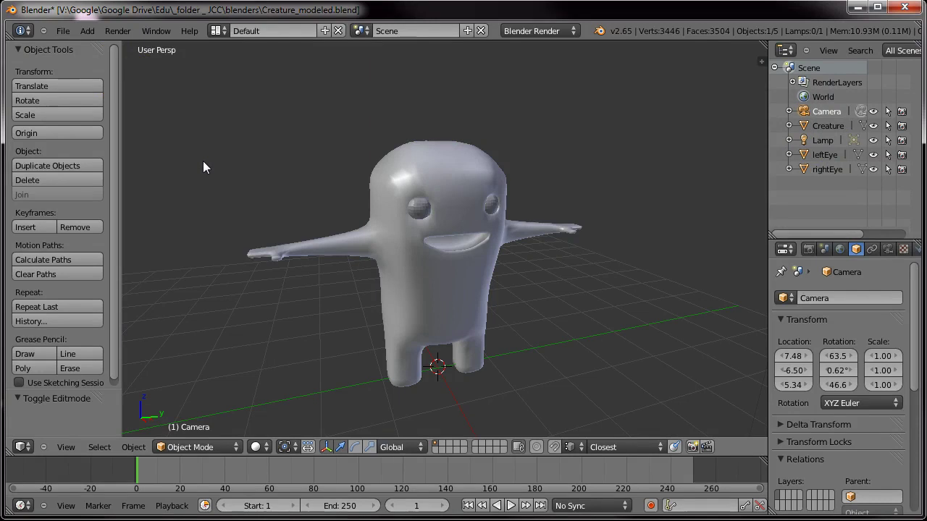
Add a Plain Axes empty at the 3D cursor and rename it famFoc.
key("shift+a")
mouse_move(205, 167)
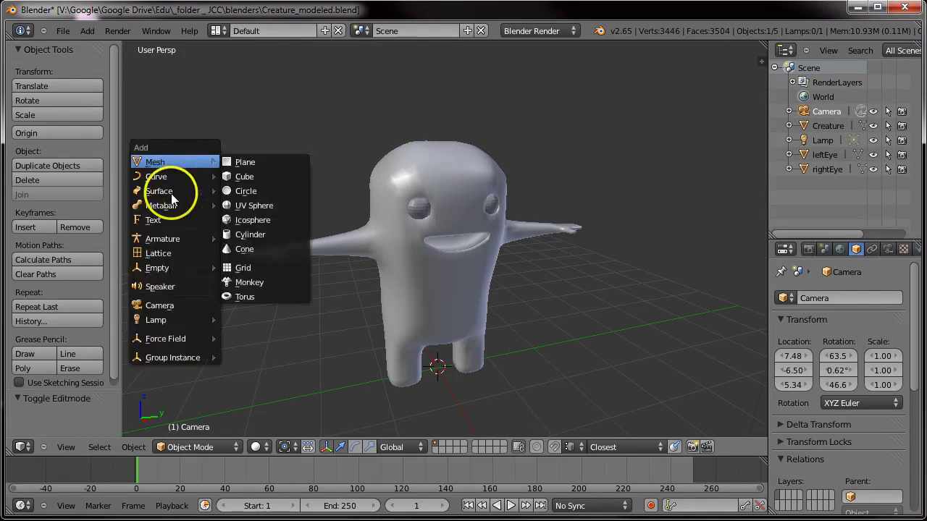
mouse_move(154, 267)
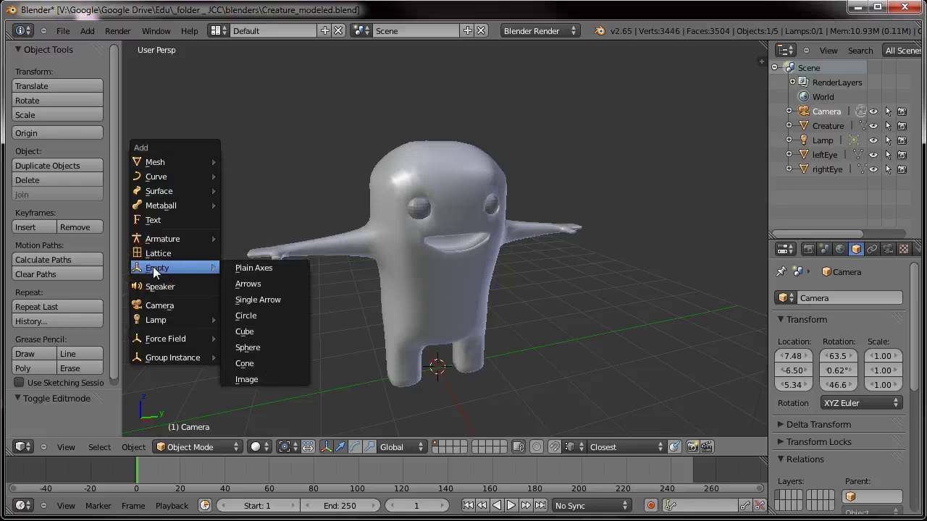
left_click(249, 267)
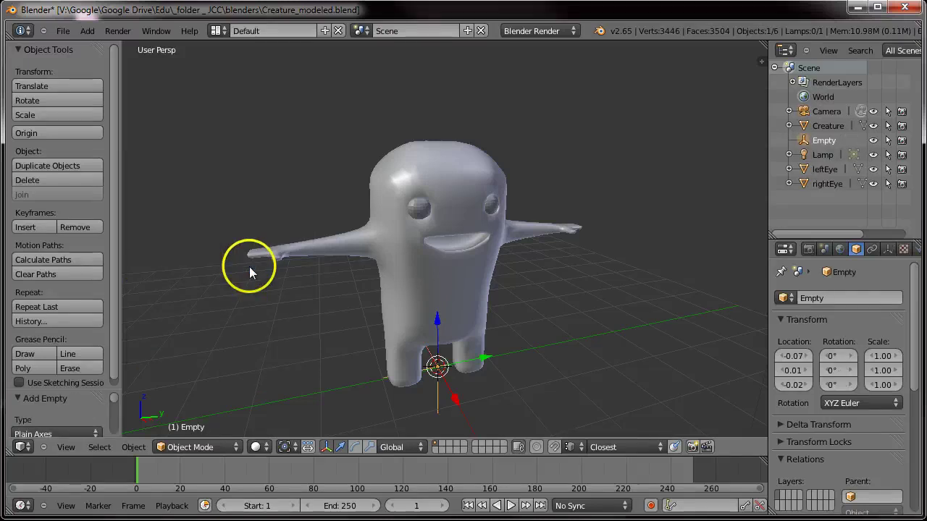
double_click(824, 142)
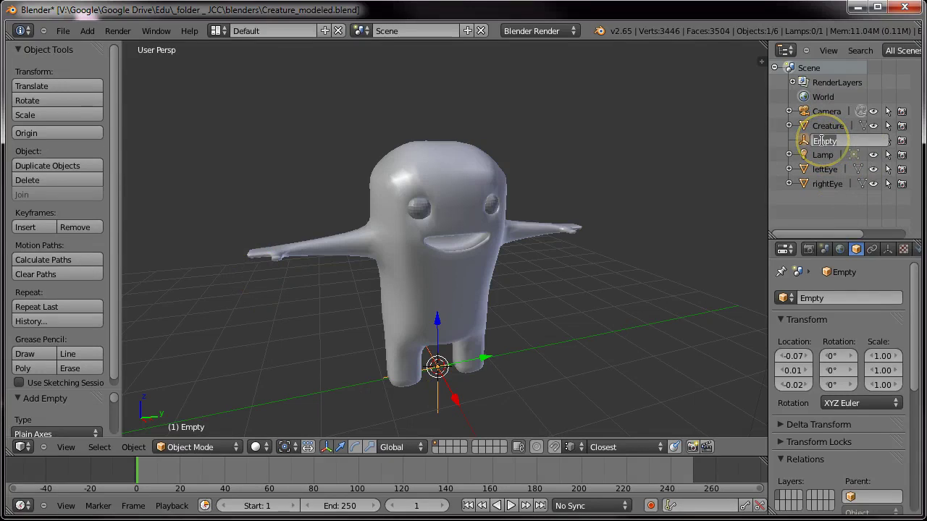
type("taF")
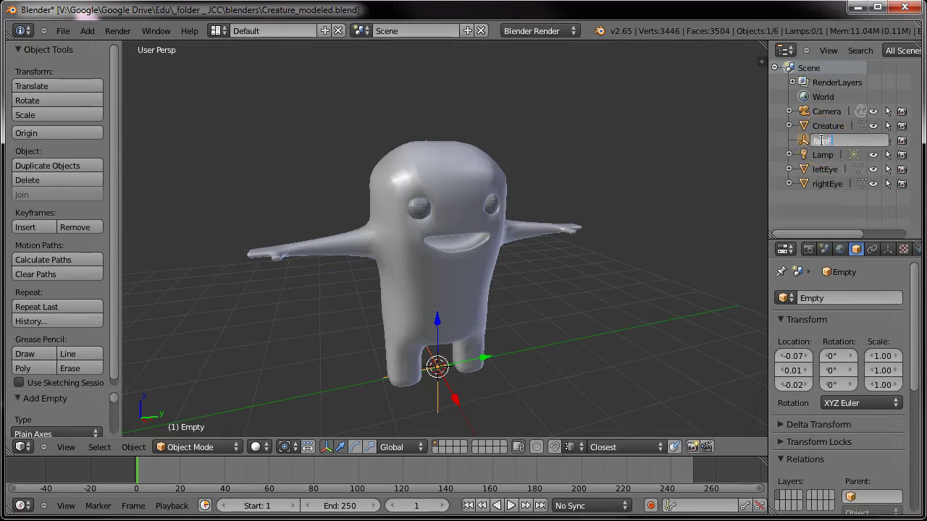
type("oc")
key("Return")
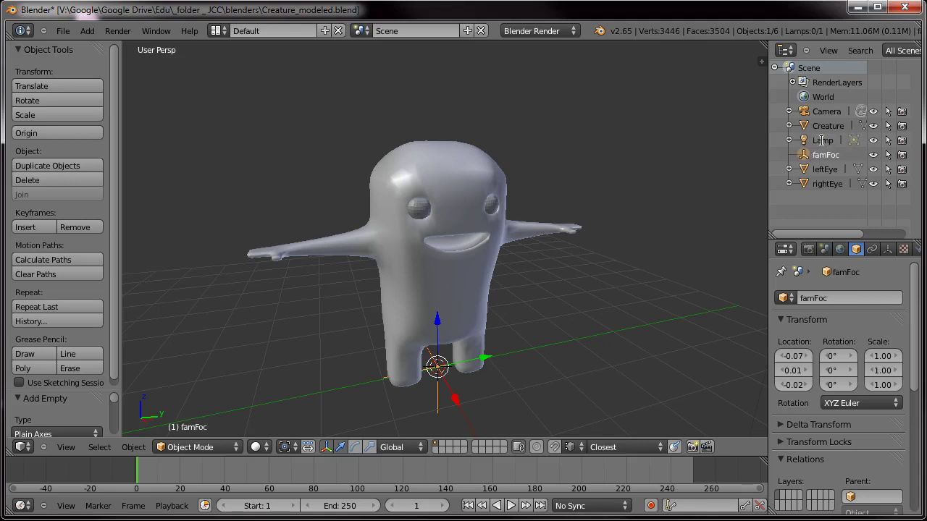
Parent the camera to the famFoc empty as Object and expand famFoc's hierarchy.
left_click(824, 113)
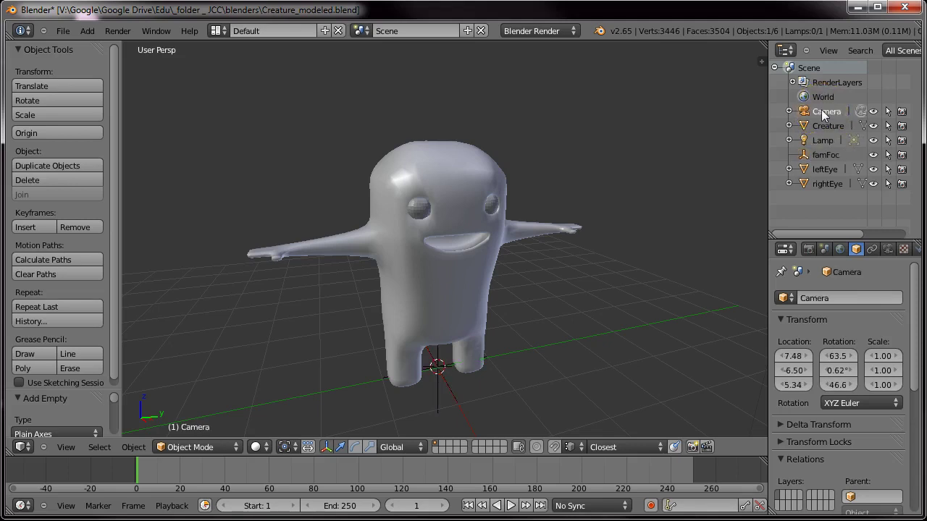
right_click(437, 392, "shift")
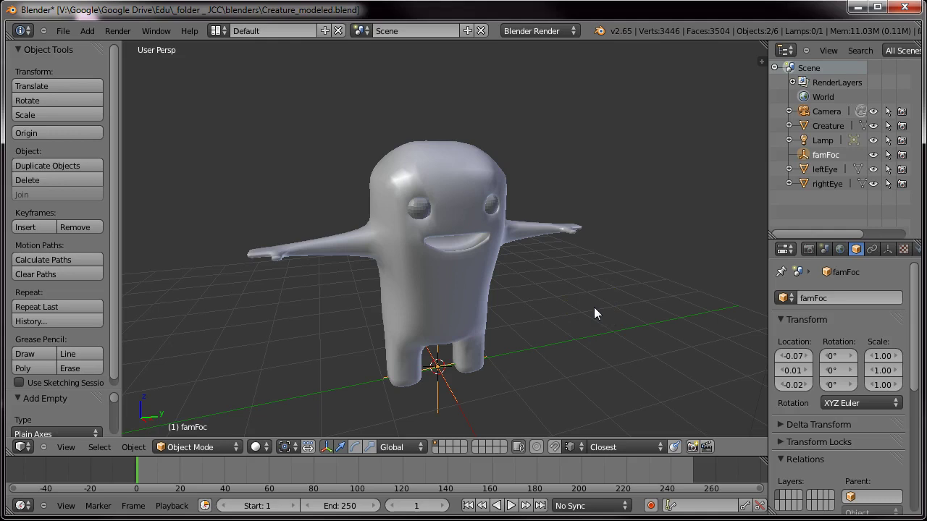
key("ctrl+p")
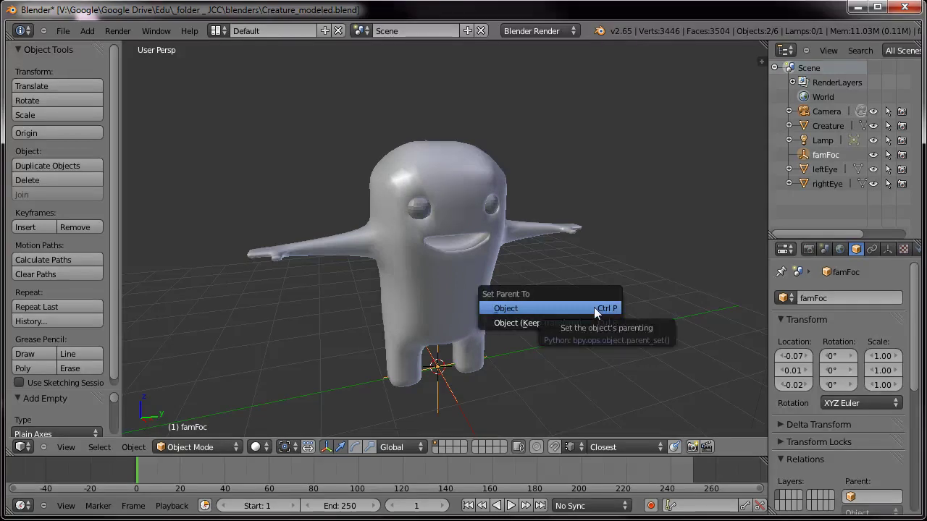
left_click(594, 308)
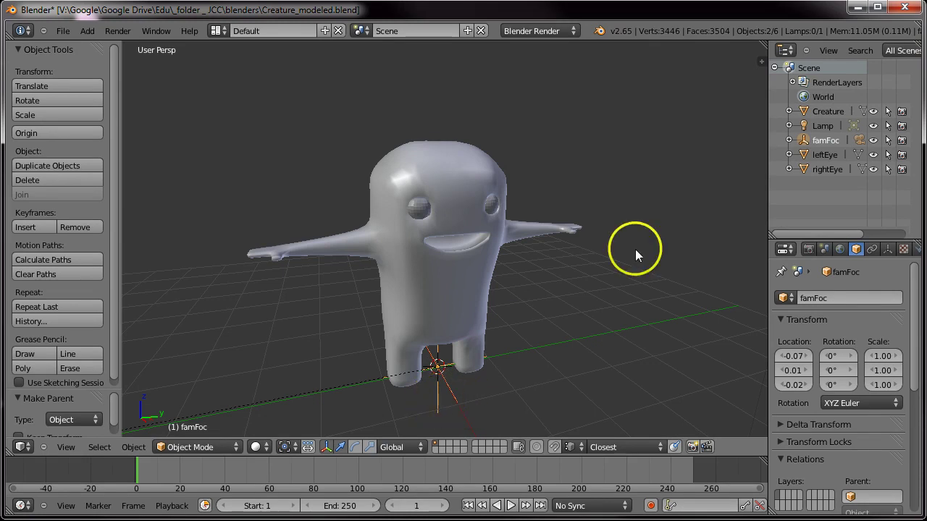
left_click(789, 140)
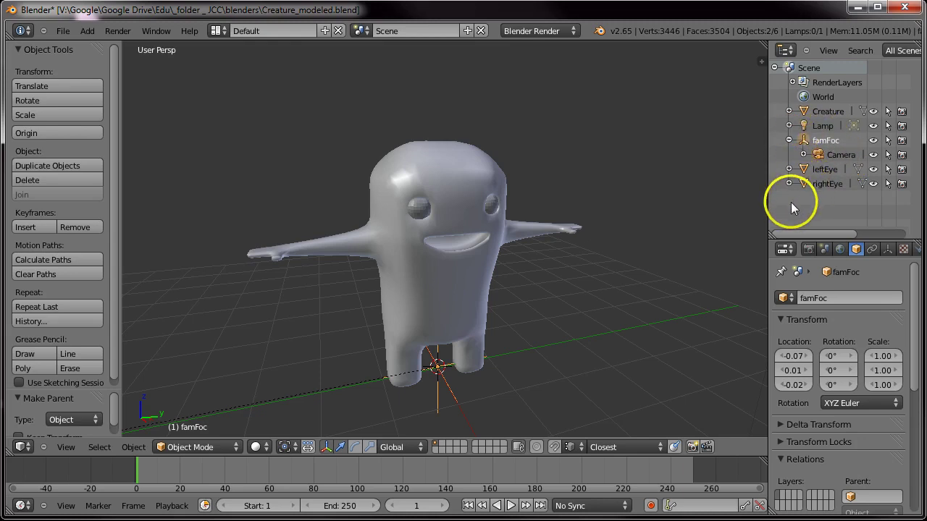
Insert a single keyframe on the famFoc empty's Z rotation of 0° at frame 1.
right_click(437, 395)
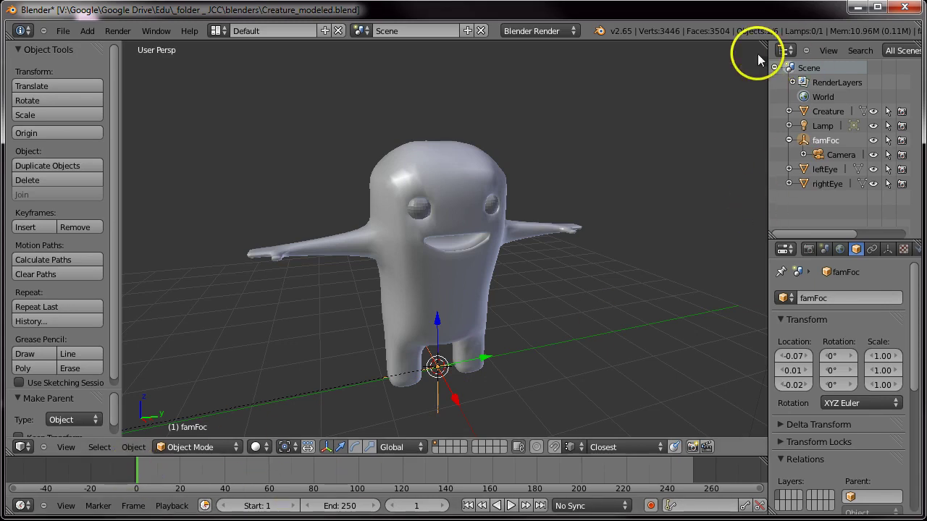
left_click(758, 57)
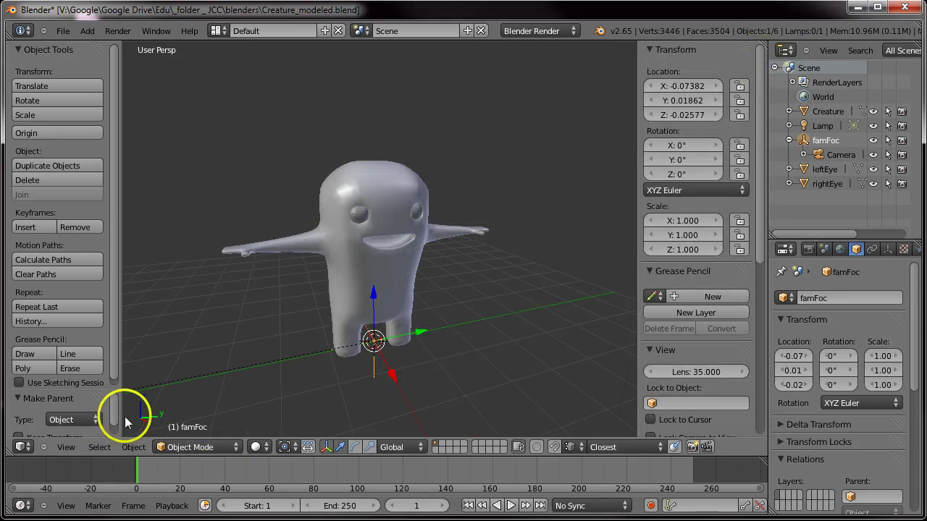
right_click(674, 178)
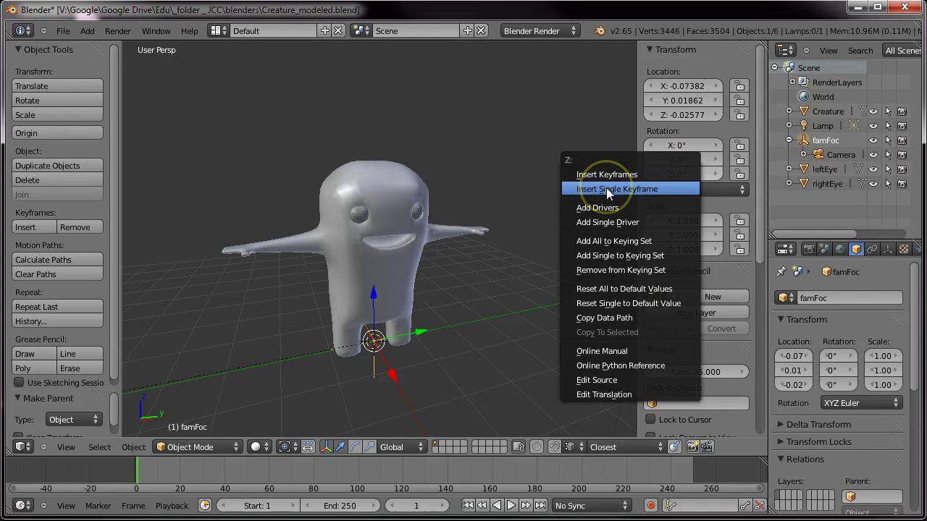
left_click(608, 191)
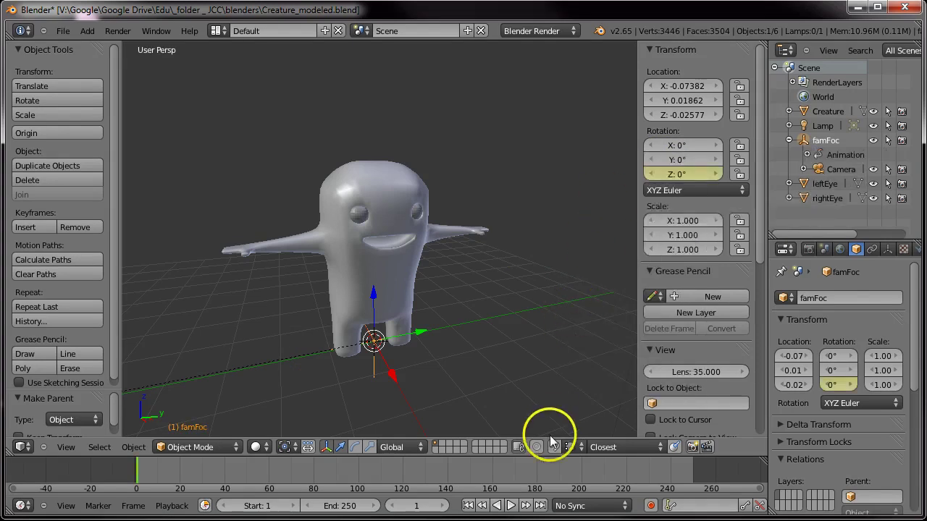
At frame 91, set famFoc's Z rotation to 360° and insert a single keyframe for it.
left_click(335, 478)
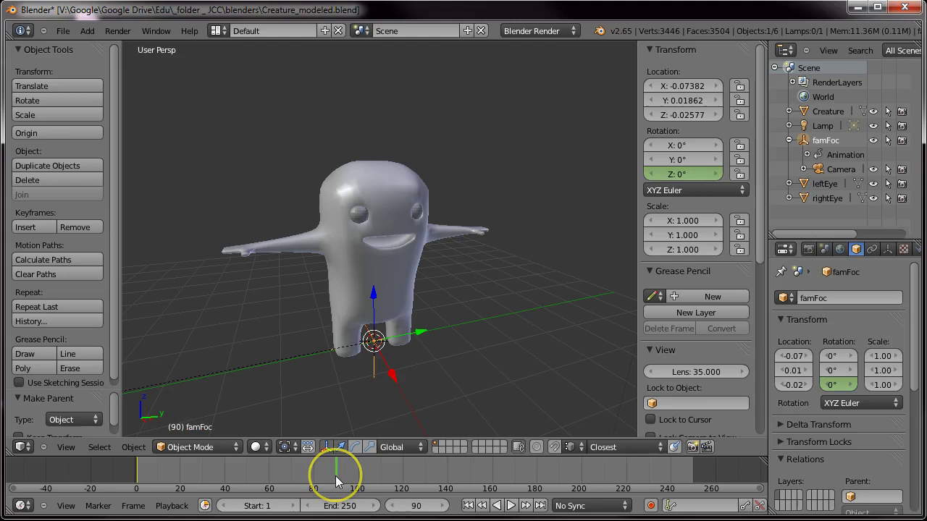
left_click(337, 476)
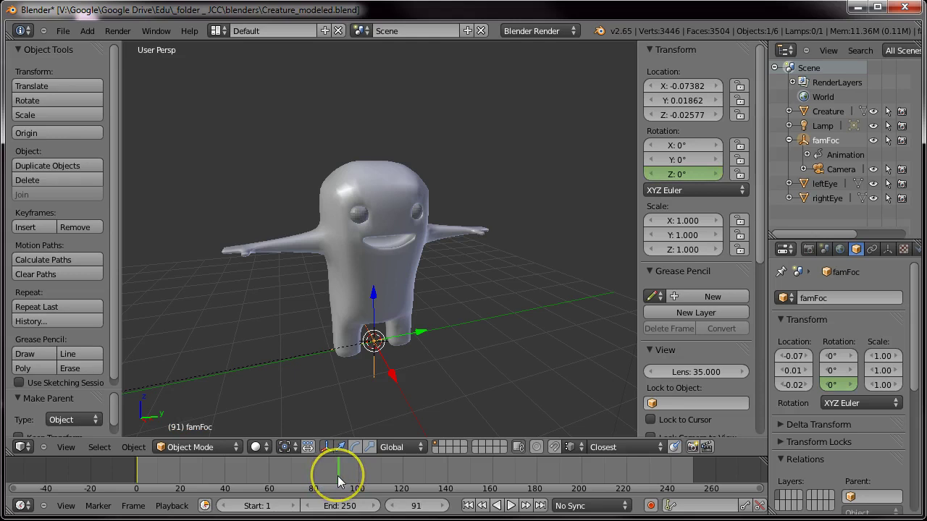
left_click(689, 174)
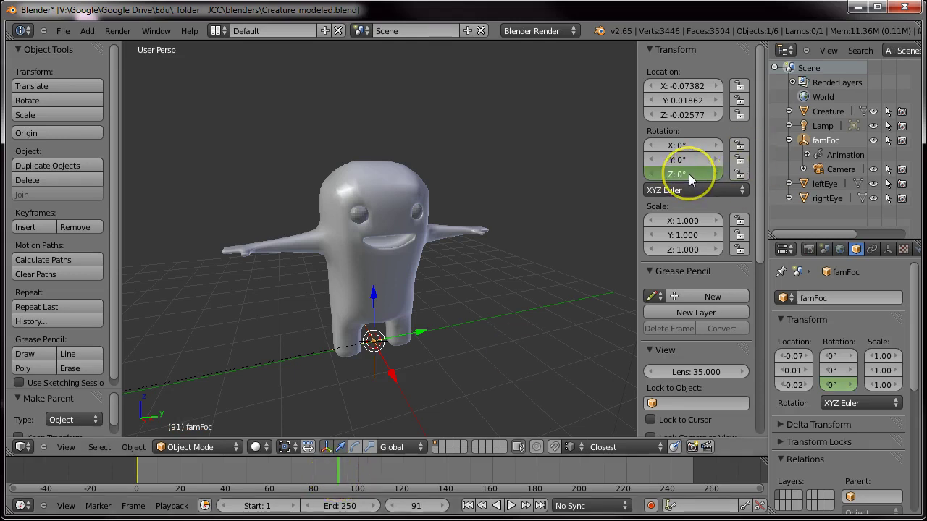
type("360")
key("Return")
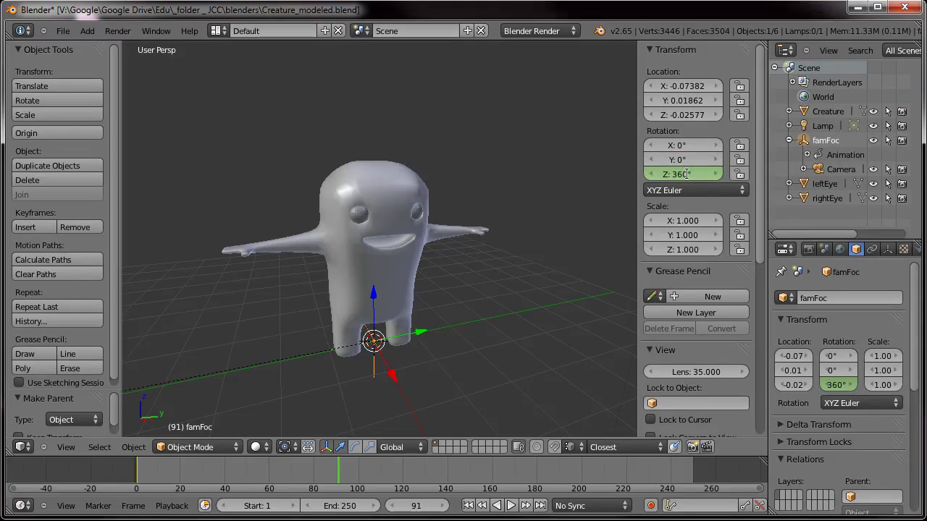
right_click(687, 174)
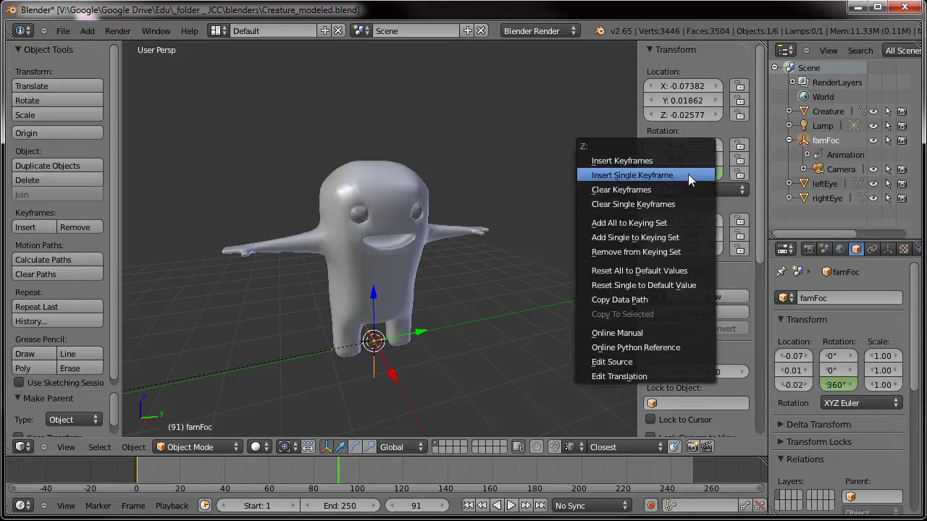
left_click(625, 178)
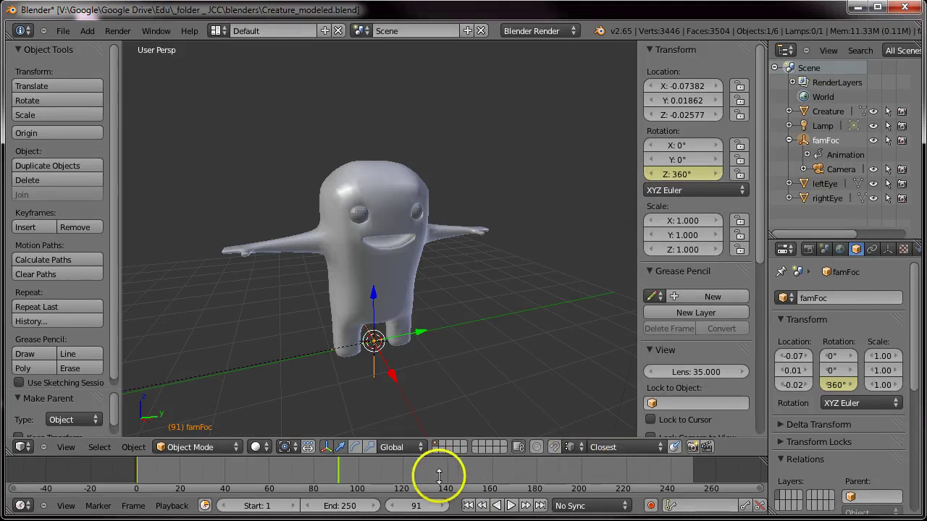
Set the animation's end frame to 90 and preview the camera orbiting the creature.
left_click(341, 506)
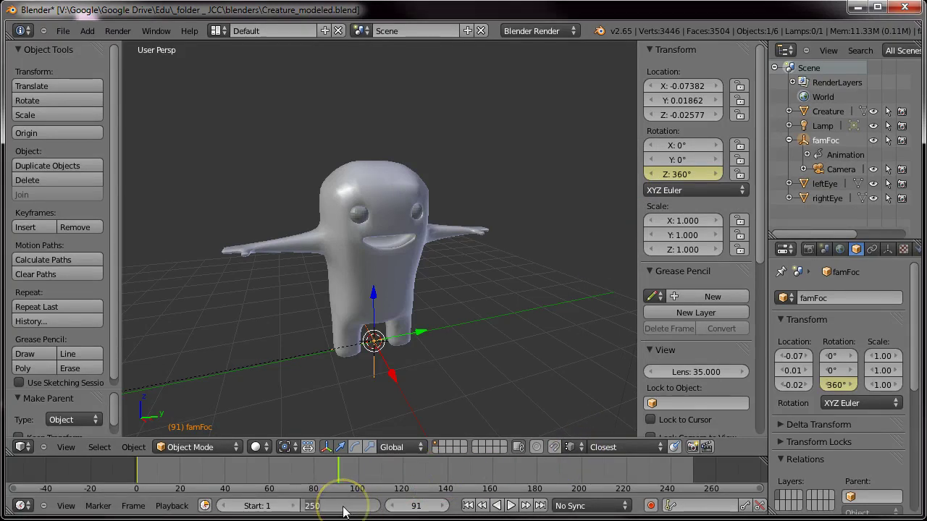
type("90")
key("Return")
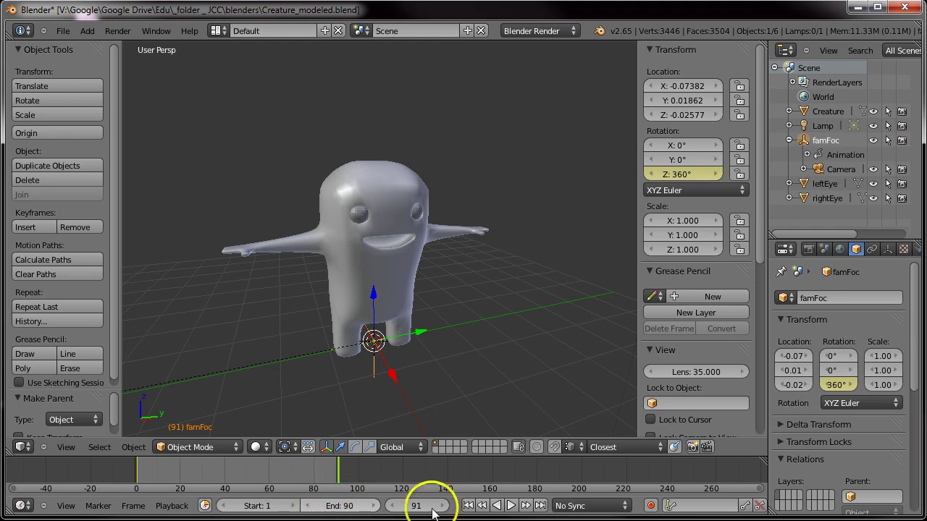
left_click(511, 505)
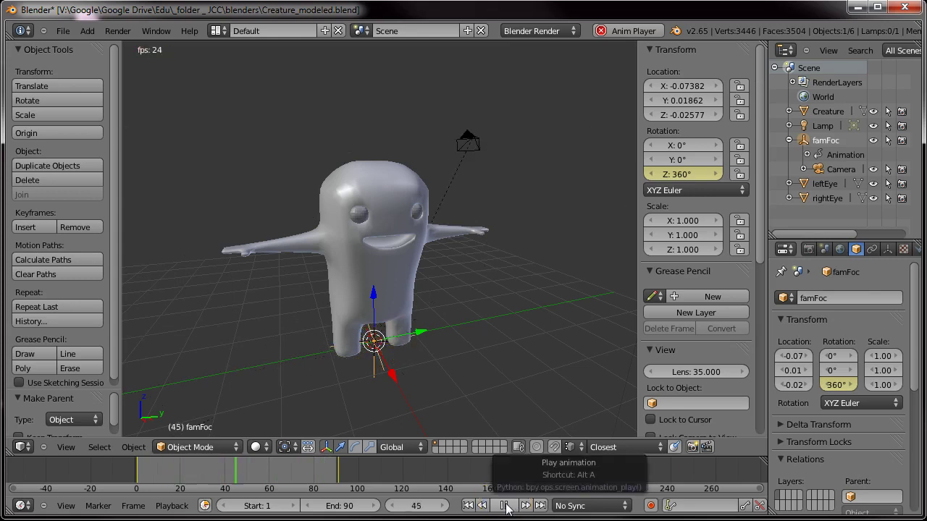
left_click(506, 506)
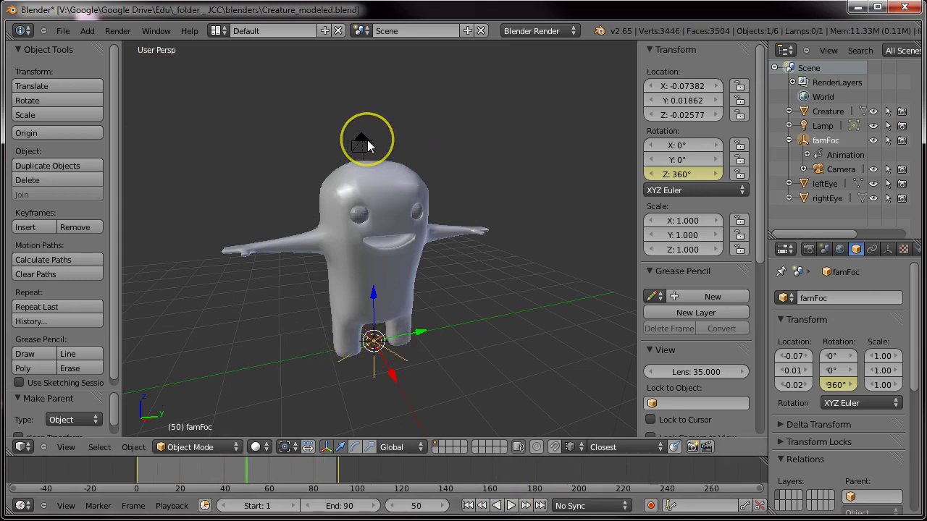
Set the orbiting camera as the active scene camera and preview the animation through it.
right_click(367, 141)
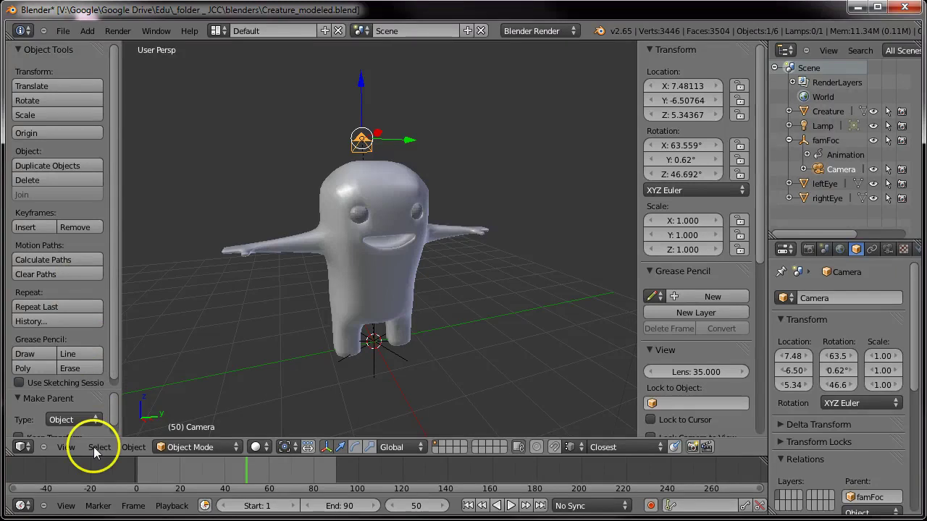
left_click(69, 447)
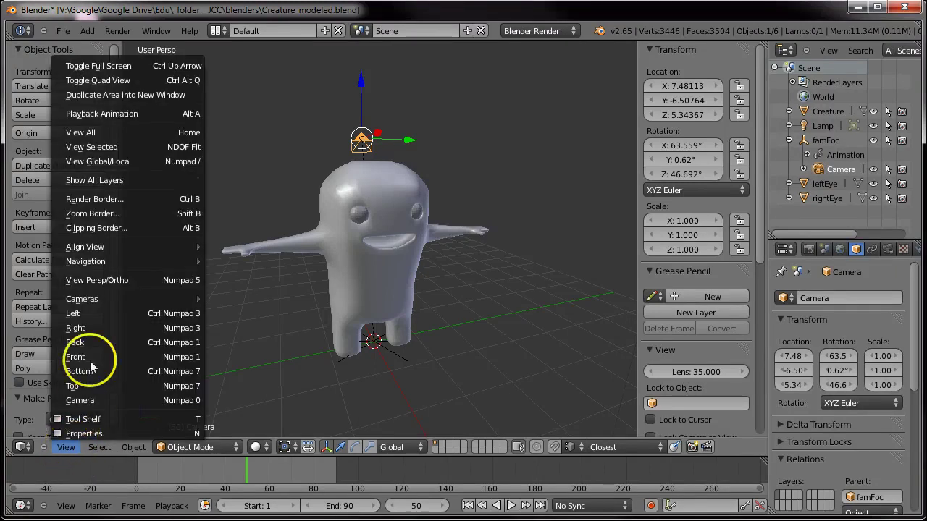
mouse_move(95, 299)
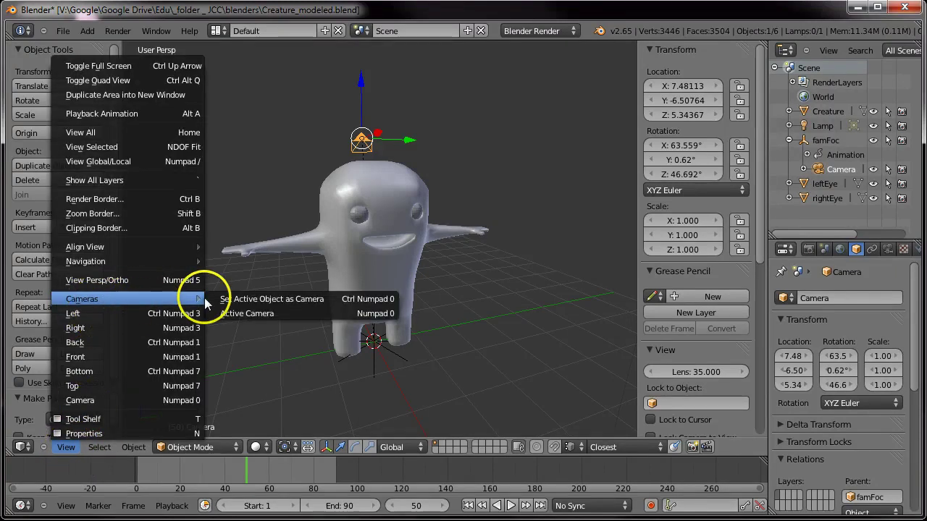
left_click(226, 300)
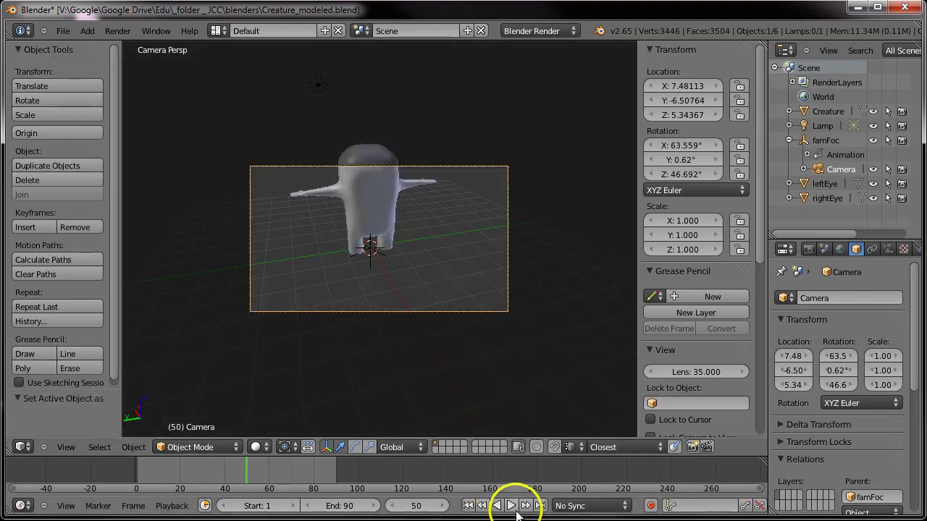
left_click(511, 506)
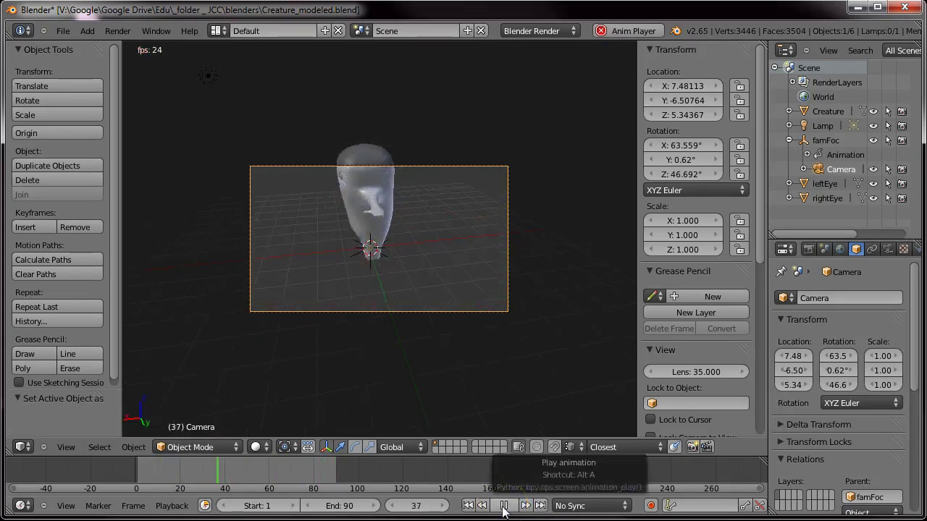
left_click(505, 505)
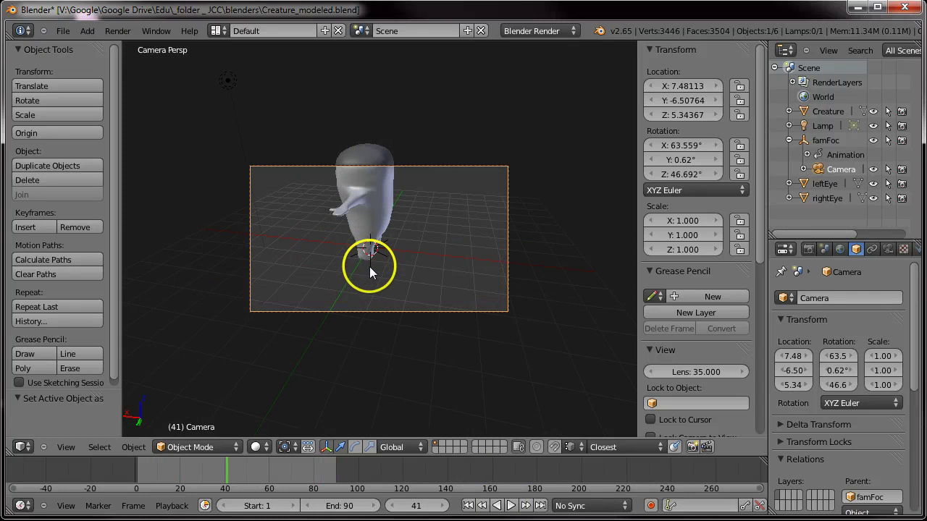
Move the famFoc empty to about Z 1.35 and X 0.52 to reframe the creature, and play the animation.
right_click(369, 266)
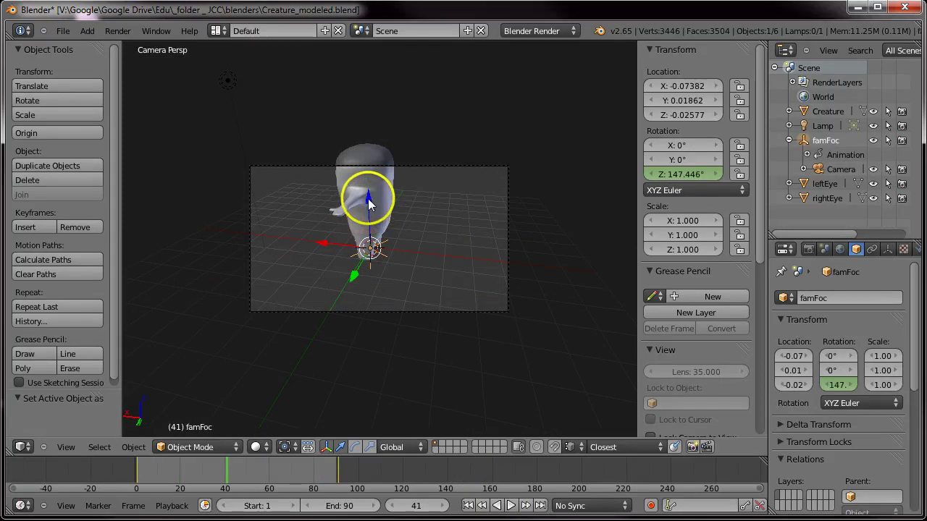
left_click_drag(367, 198, 369, 168)
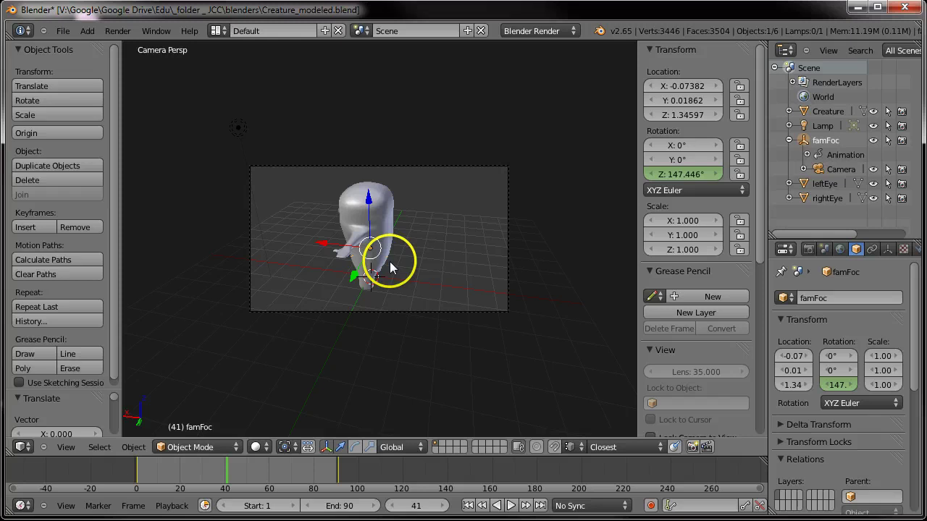
left_click_drag(327, 241, 313, 237)
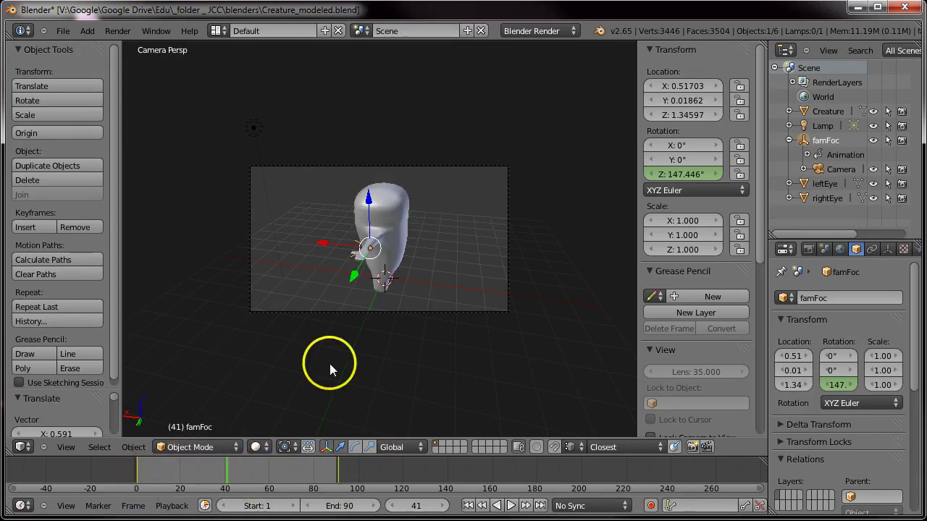
left_click(511, 505)
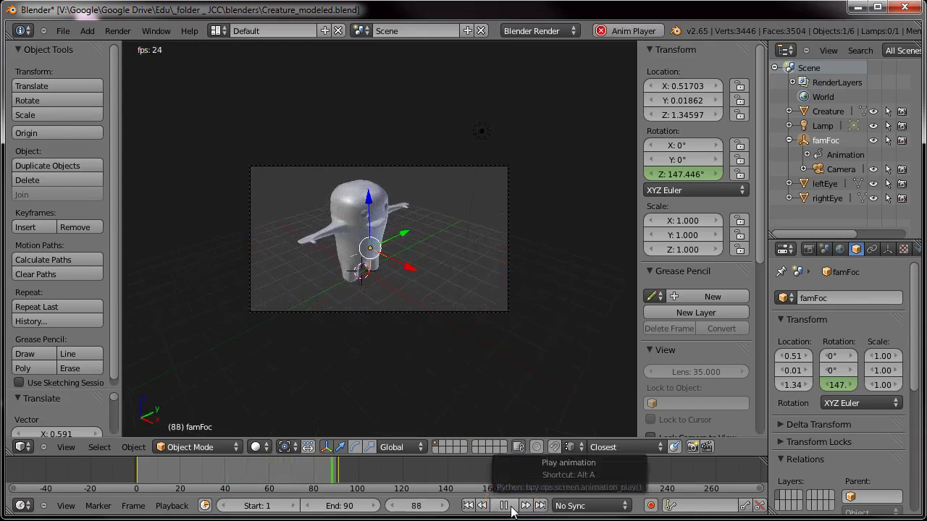
Stop playback, replace the timeline with an enlarged Graph Editor, and frame famFoc's entire Z Euler Rotation curve.
left_click(510, 505)
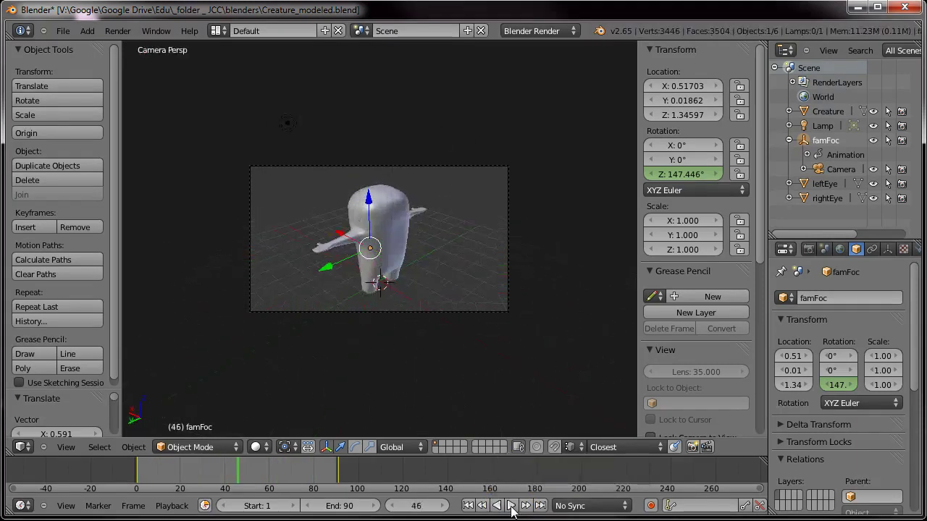
left_click(23, 506)
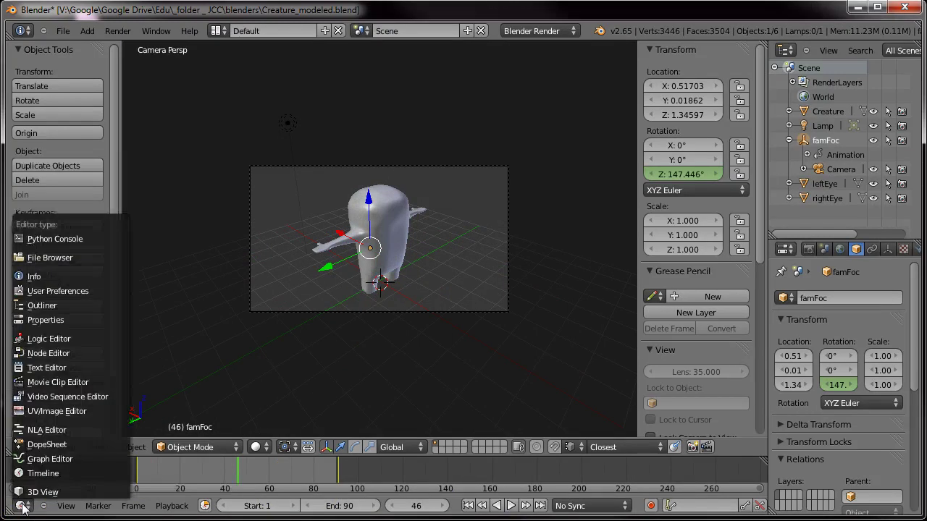
left_click(43, 466)
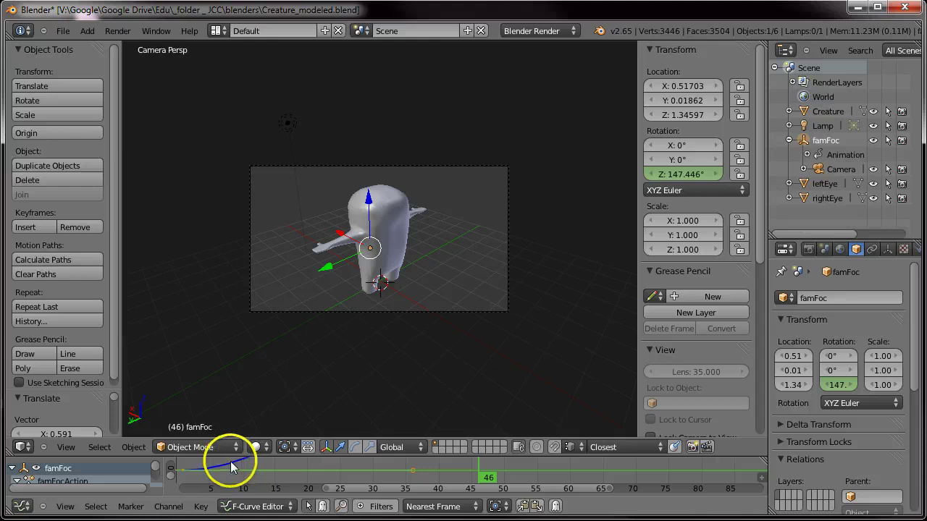
left_click_drag(379, 453, 378, 407)
left_click(226, 425)
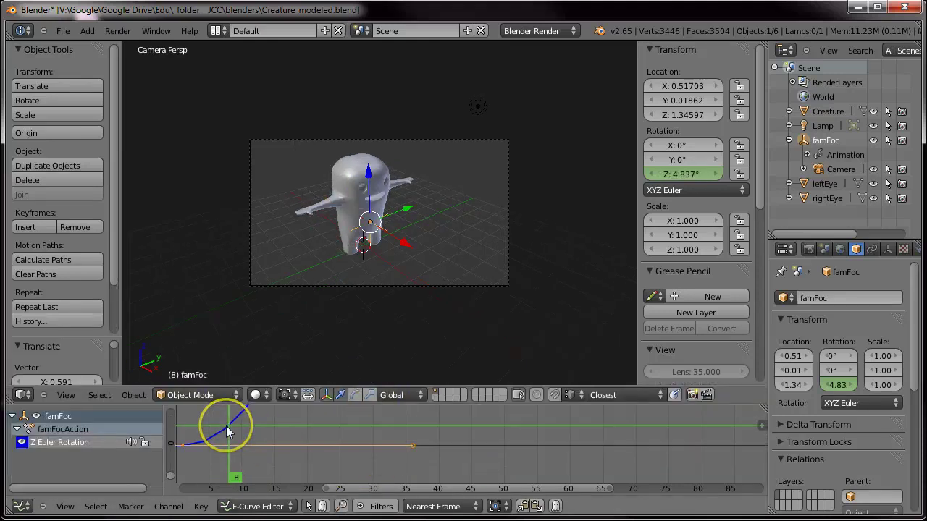
left_click(47, 445)
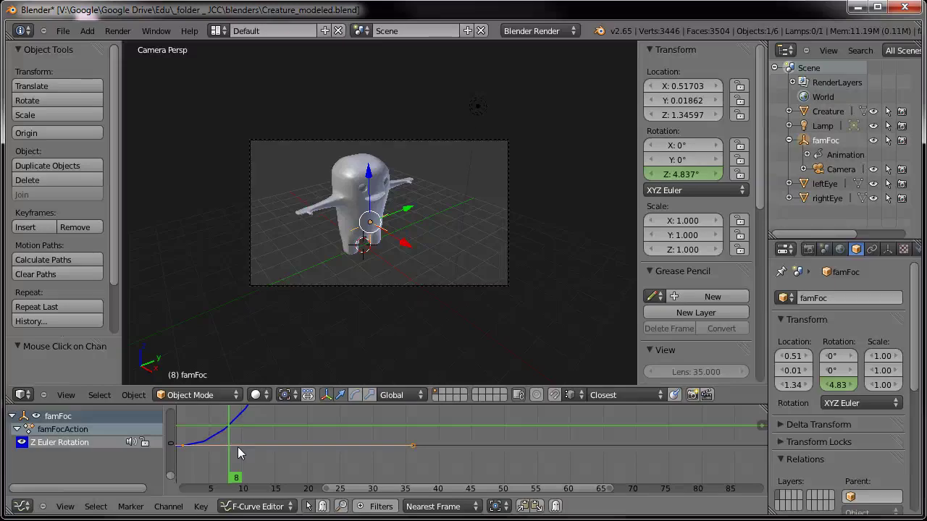
key("Home")
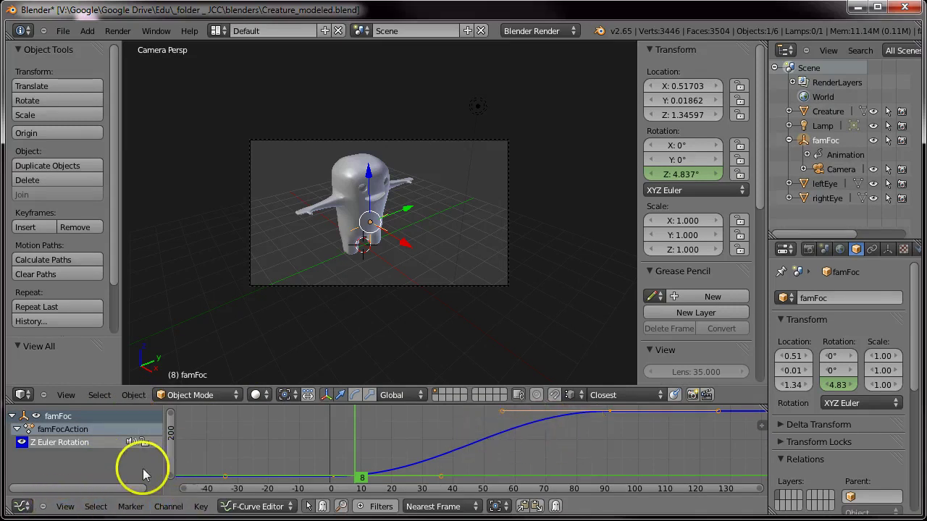
Set the interpolation mode of famFoc's Z Euler Rotation keyframes to Linear.
left_click(200, 507)
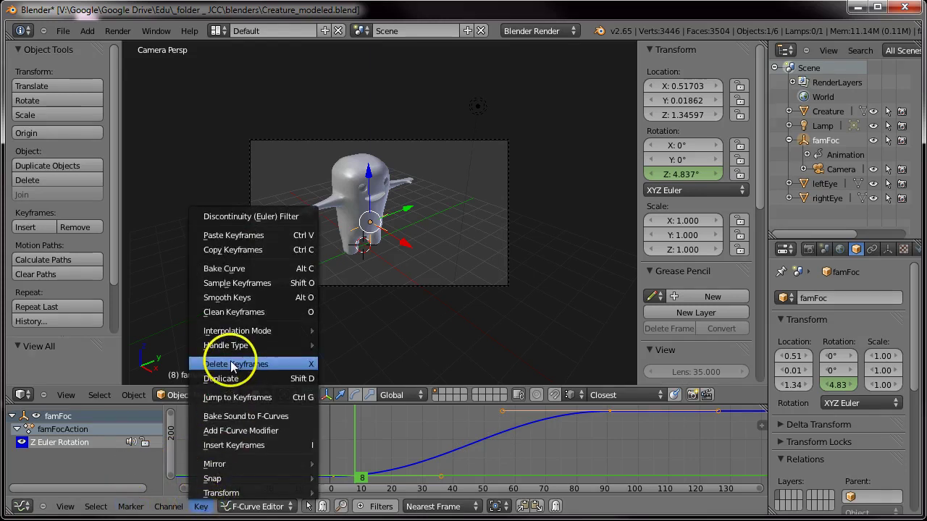
mouse_move(256, 333)
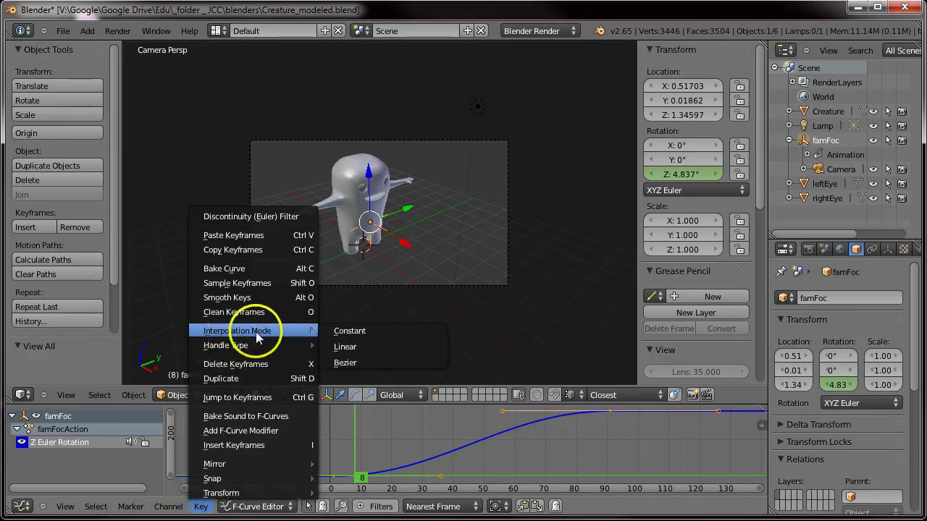
left_click(341, 346)
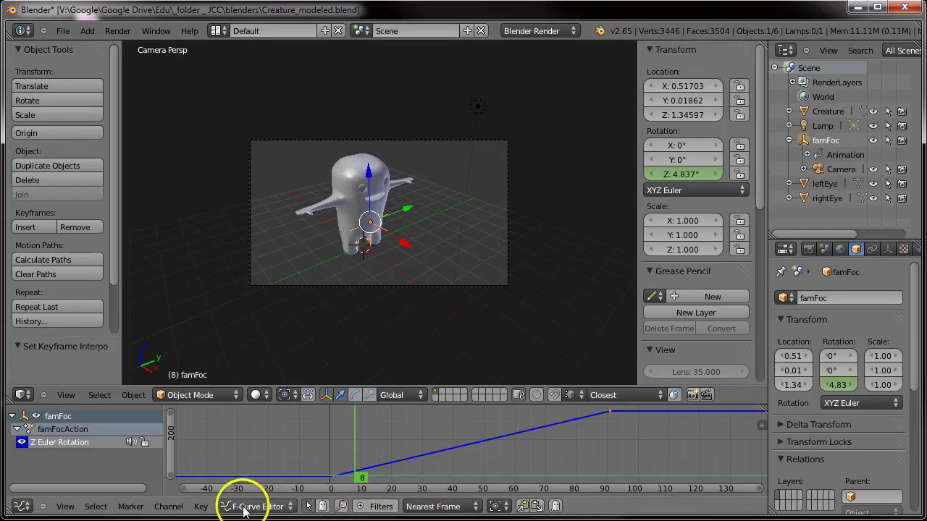
Switch the Graph Editor back to the Timeline and shrink it to enlarge the 3D view.
left_click(22, 506)
left_click(40, 474)
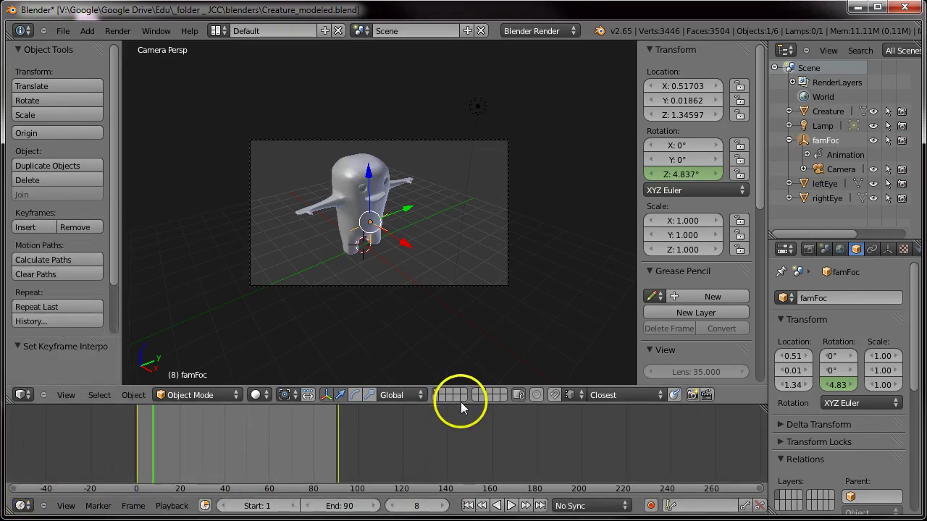
left_click_drag(461, 404, 502, 511)
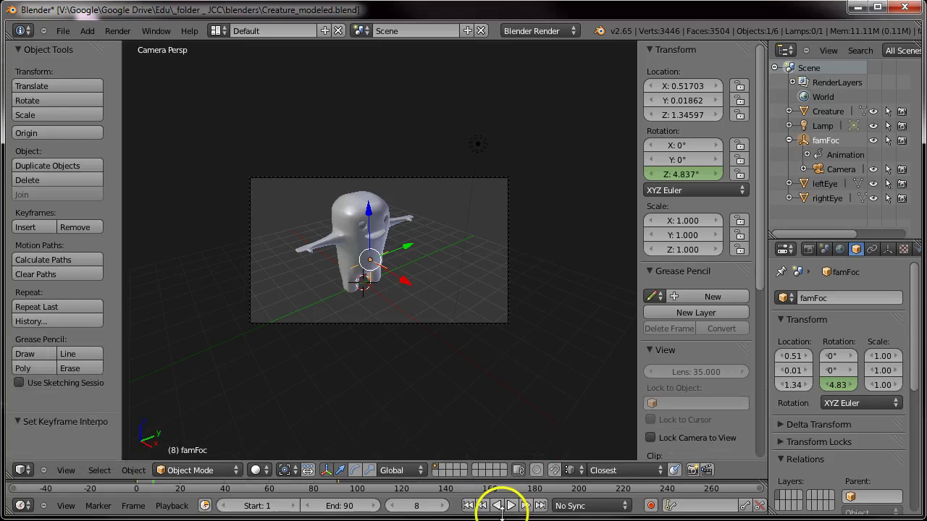
Play the animation through the camera to check the rotation's speed and looping, stop it, and inspect the creature's framing.
left_click(510, 505)
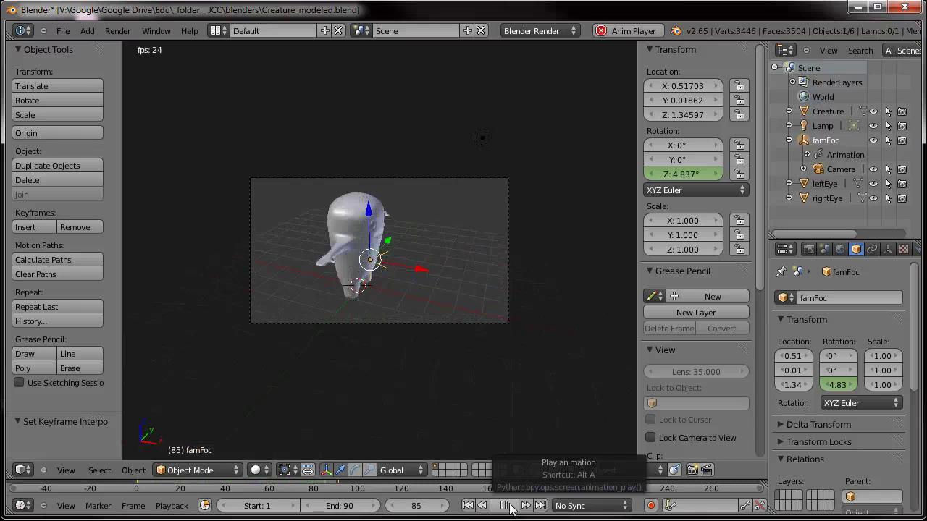
left_click(506, 505)
scroll(428, 360, "up", 4)
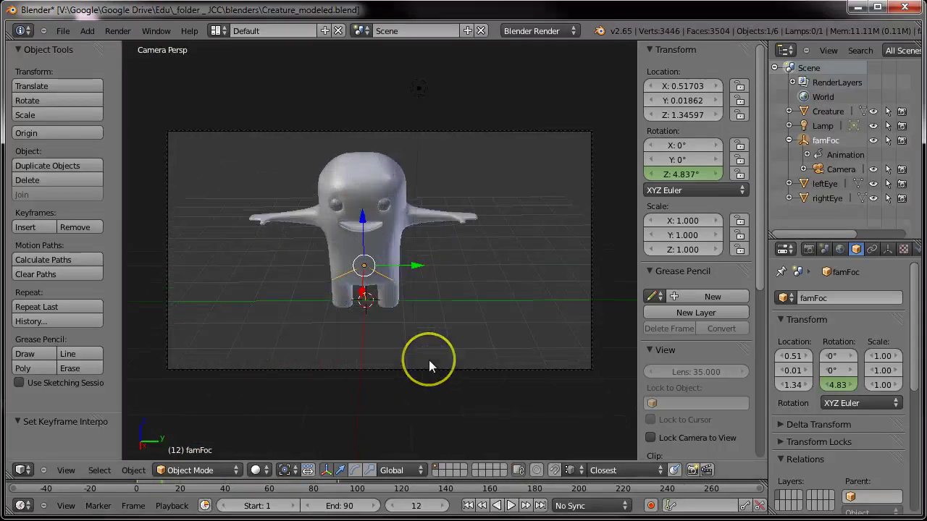
scroll(429, 360, "down", 2)
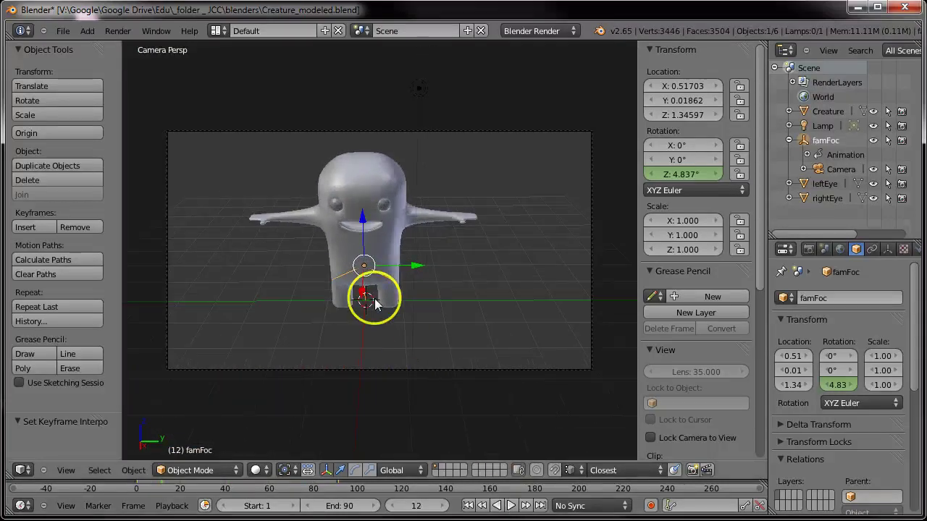
mouse_move(374, 298)
left_mouse_down()
mouse_move(345, 273)
mouse_move(362, 297)
left_mouse_up()
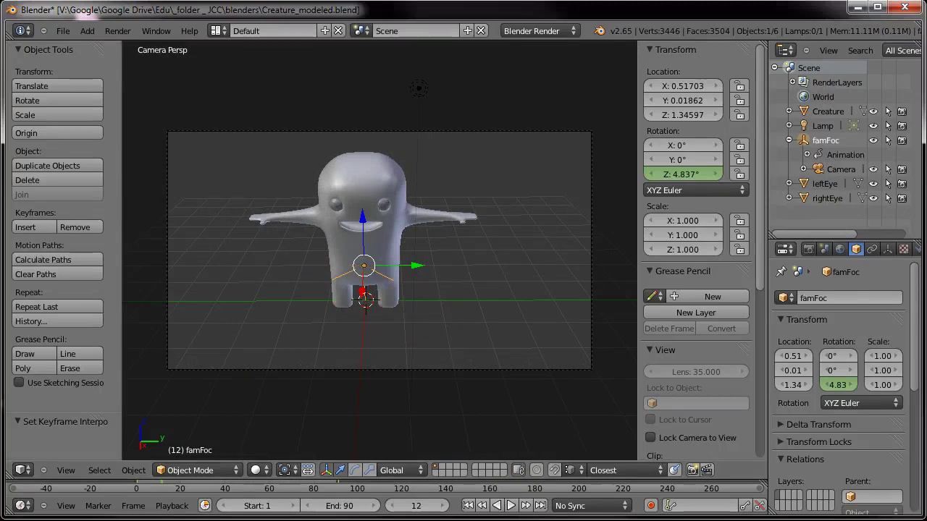